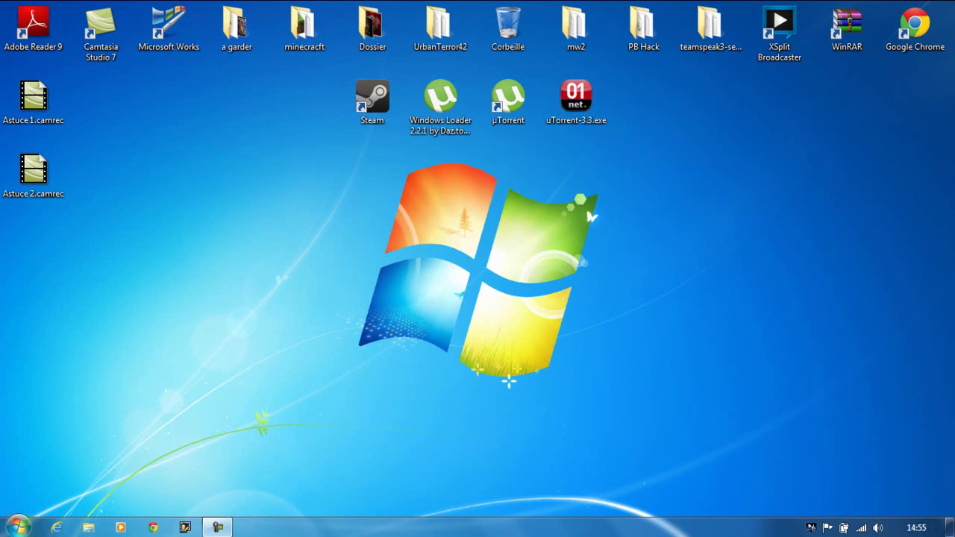
Step: Open the Start menu and search for %appdata%
click(19, 527)
click(35, 494)
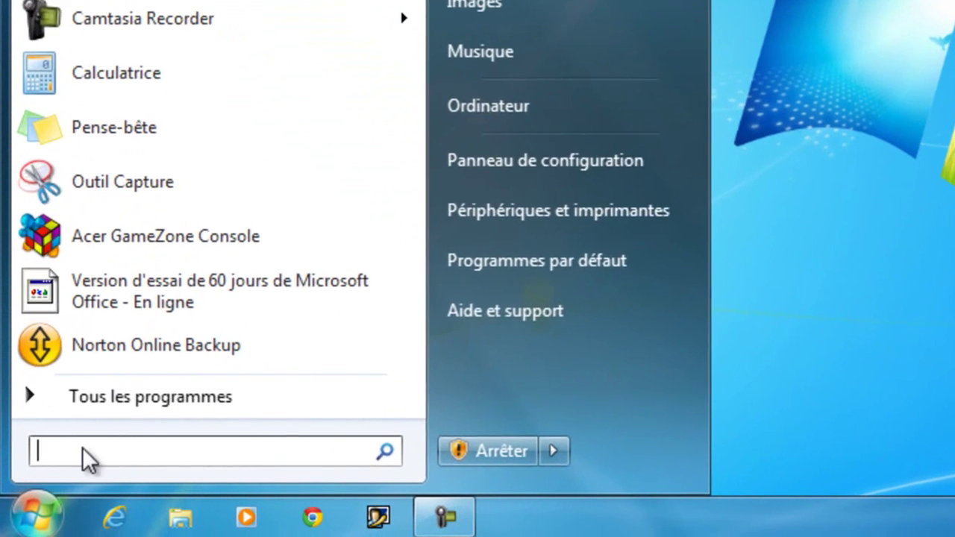
text(%)
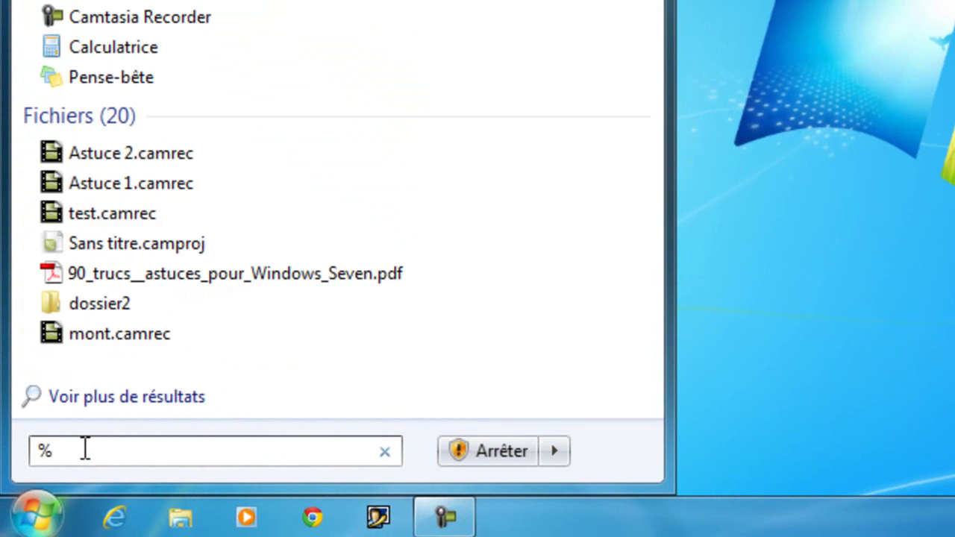
text(appdata)
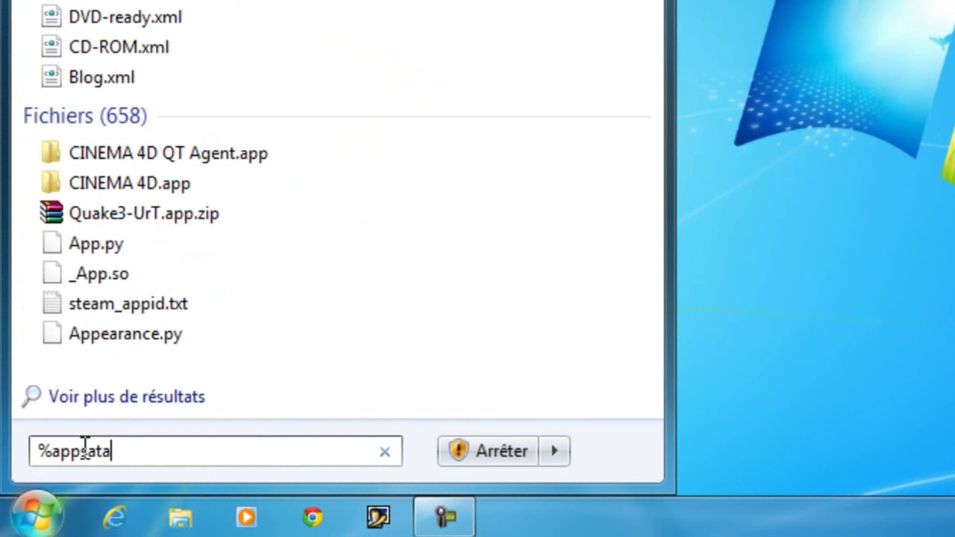
text(%)
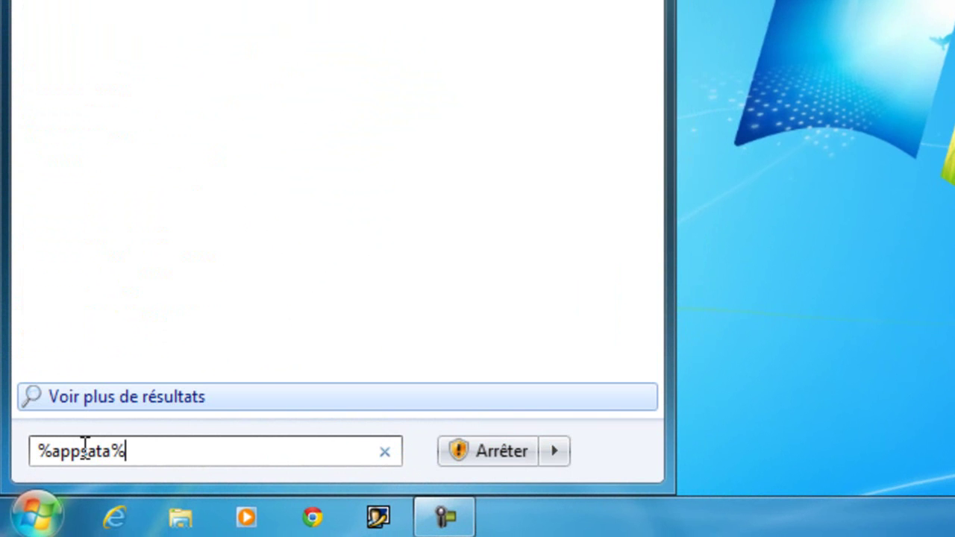
Step: Correct the misspelled letter in the Start menu search text so that it reads %appdata%
key(Left)
key(Left)
key(Left)
key(Left)
key(BackSpace)
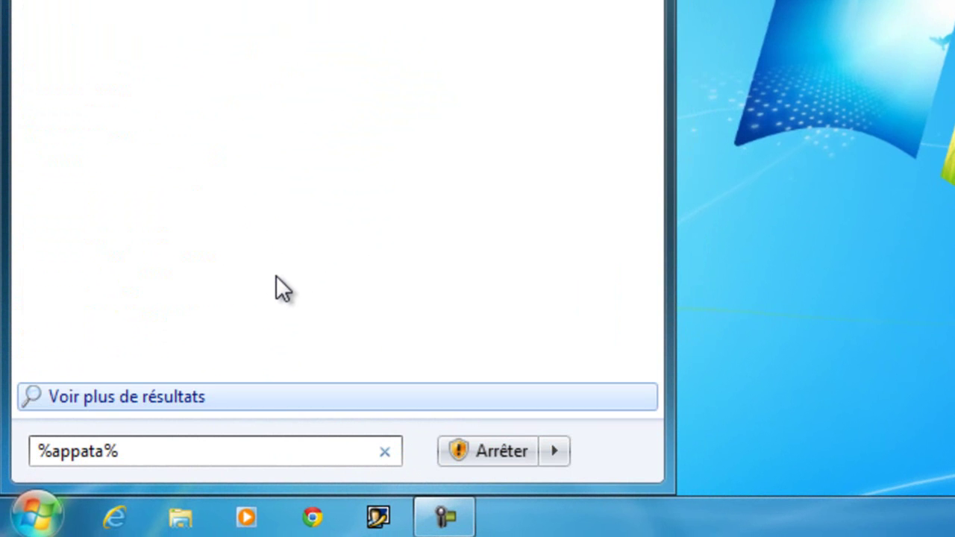
text(d)
key(Right)
key(Right)
key(Right)
key(Right)
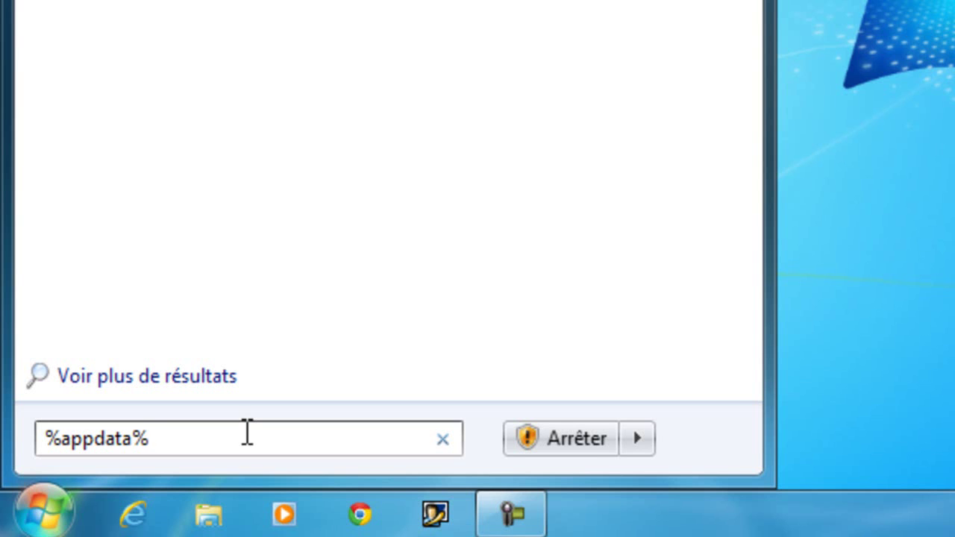
Step: Extend the search path to %appdata%\Macromedia\Flash Player\#SharedObjects and open the matching #SharedObjects folder
text(\)
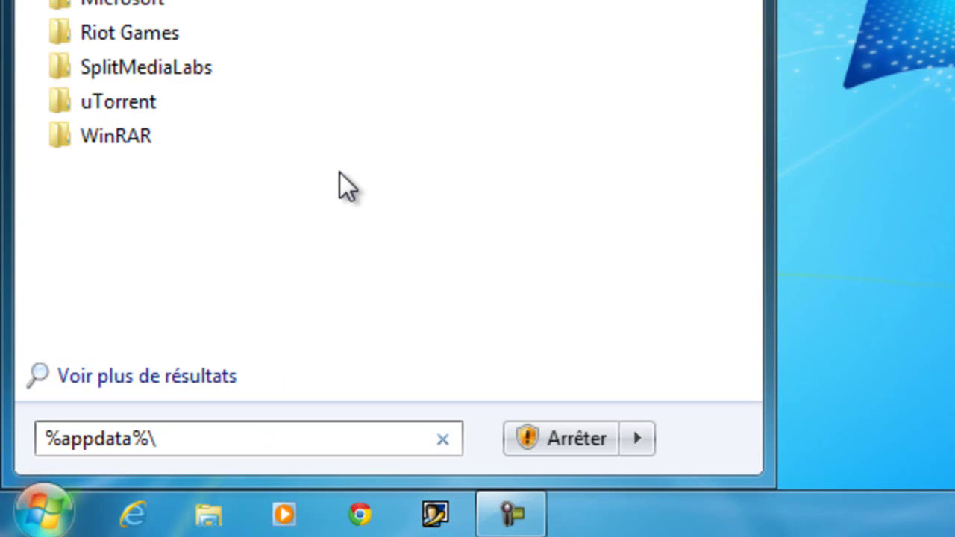
text(Macromedia\)
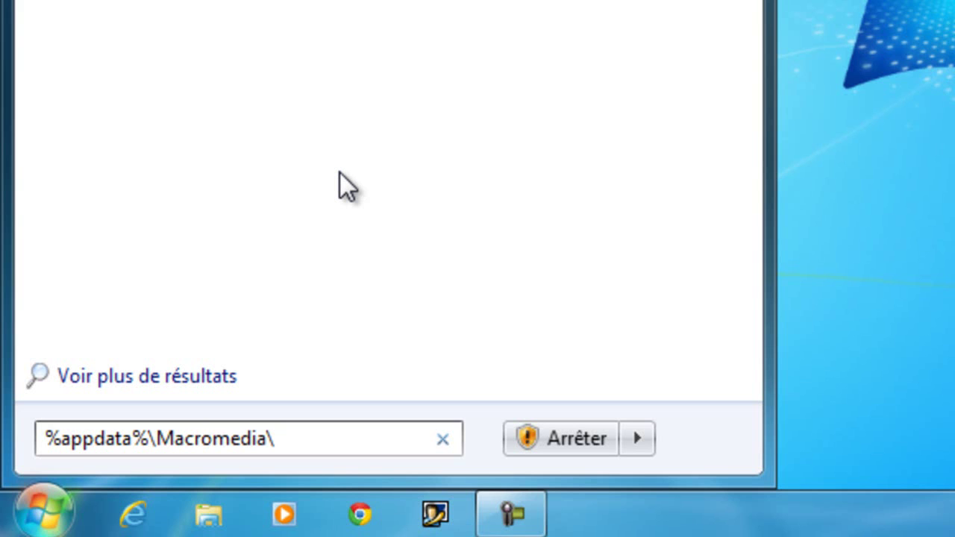
text(Flash)
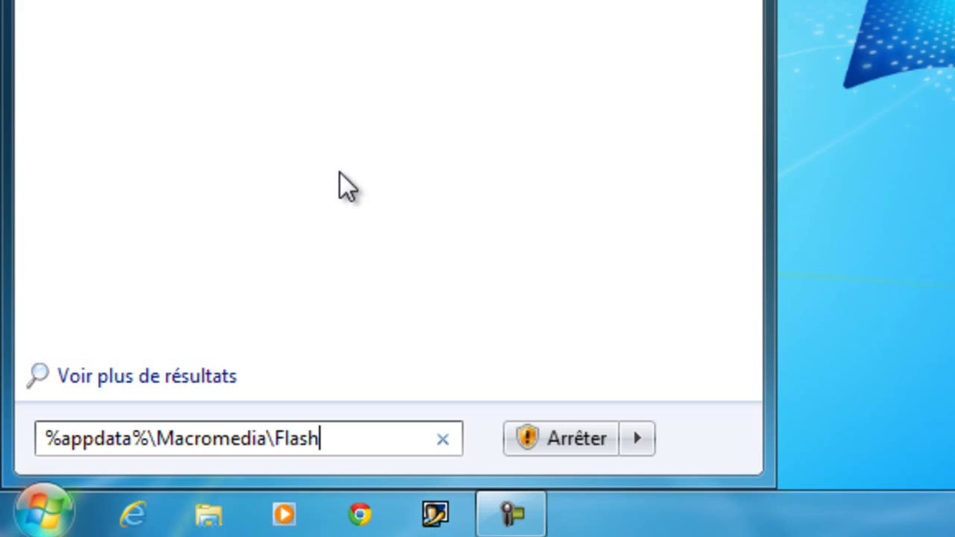
text( Player)
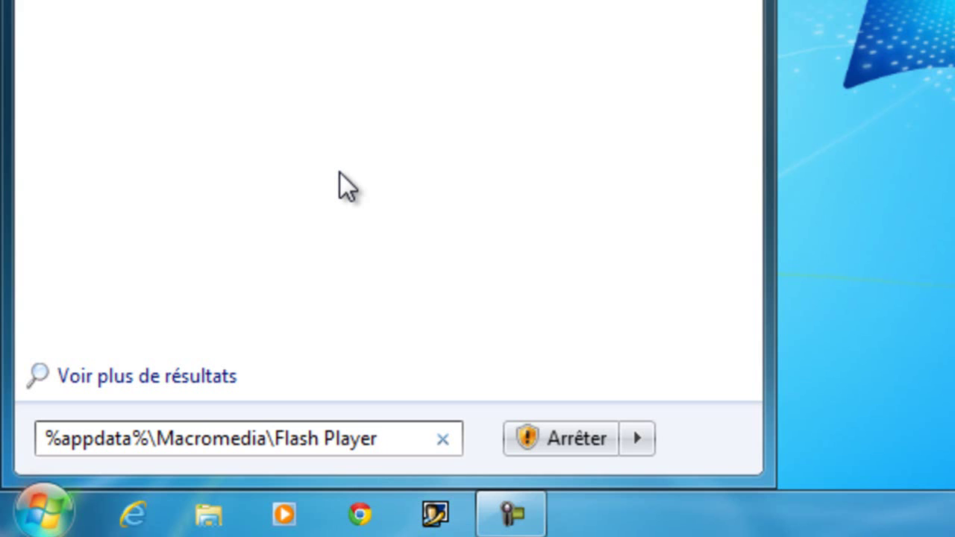
text(\)
text(#Shared)
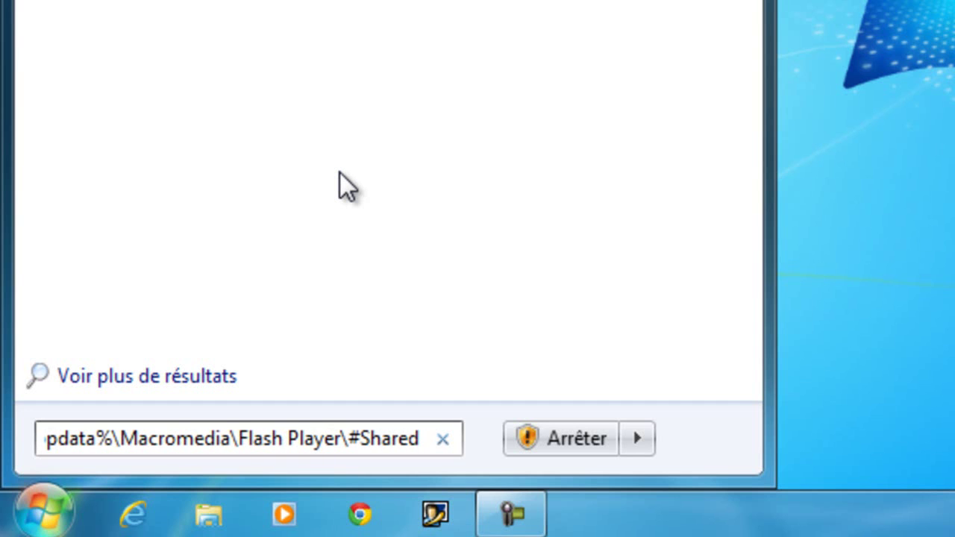
text(O)
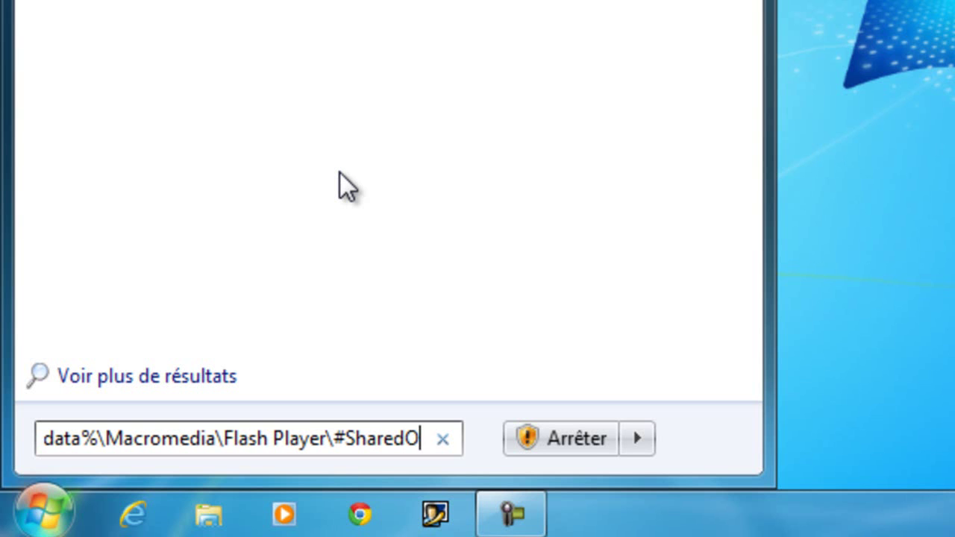
text(bjects)
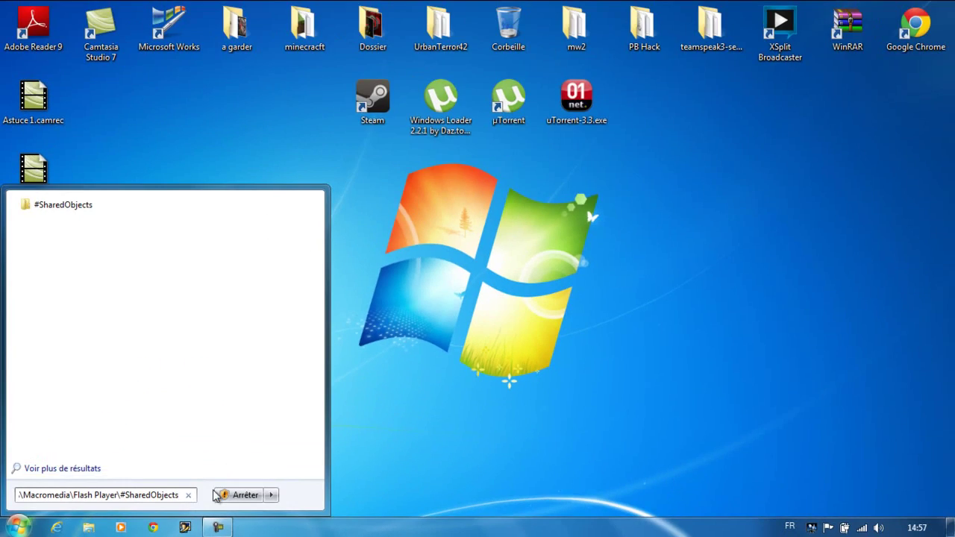
click(51, 209)
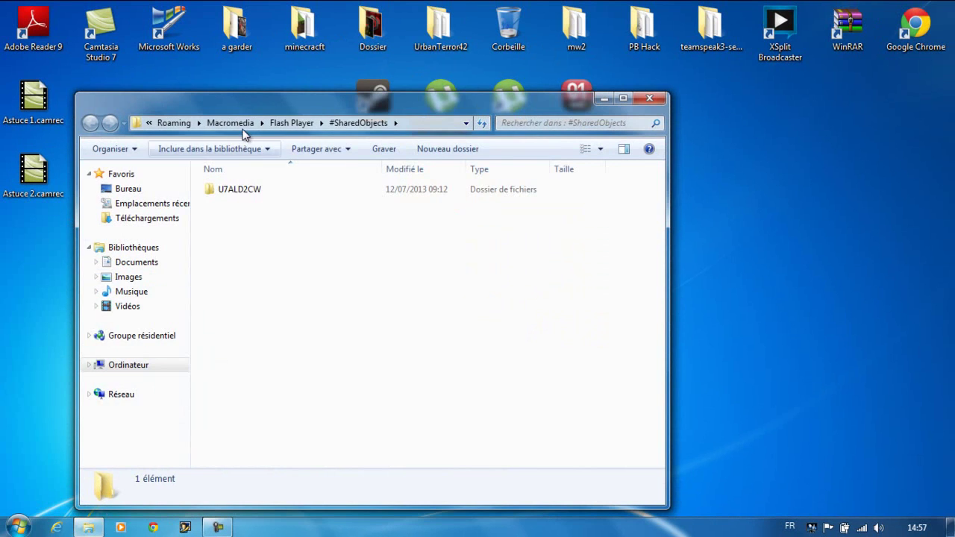
Step: Delete the fr-groupe01.cdn.videoplaza.tv folder inside the U7ALD2CW folder
drag(242, 102, 402, 101)
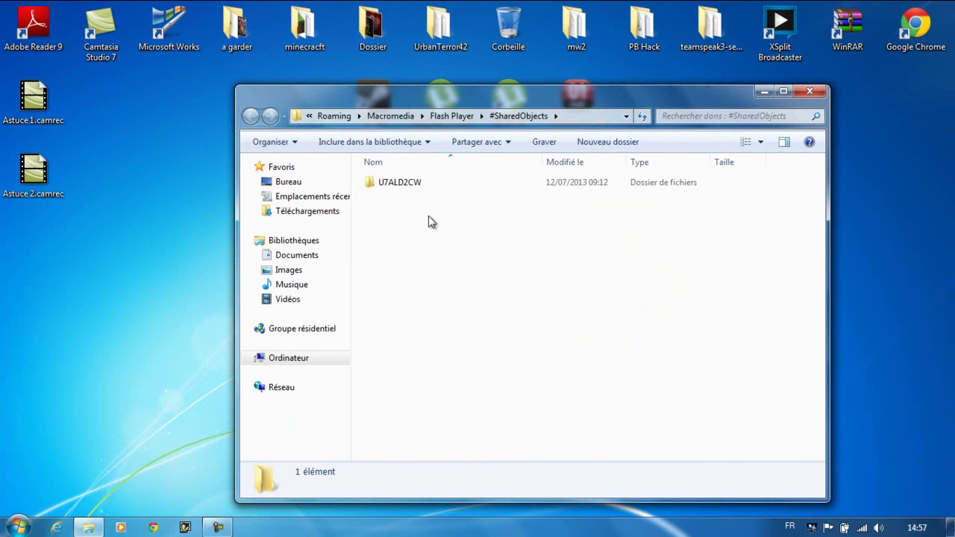
double_click(404, 186)
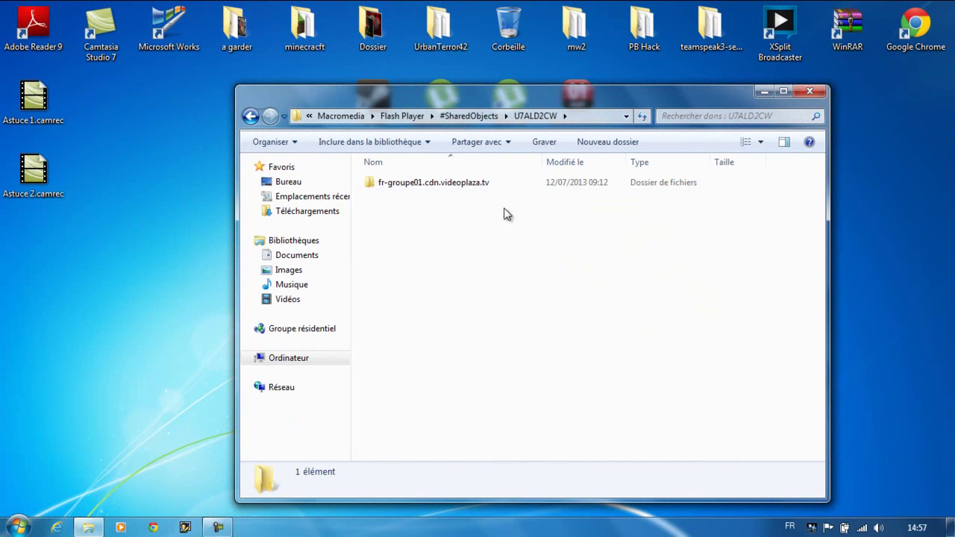
click(250, 116)
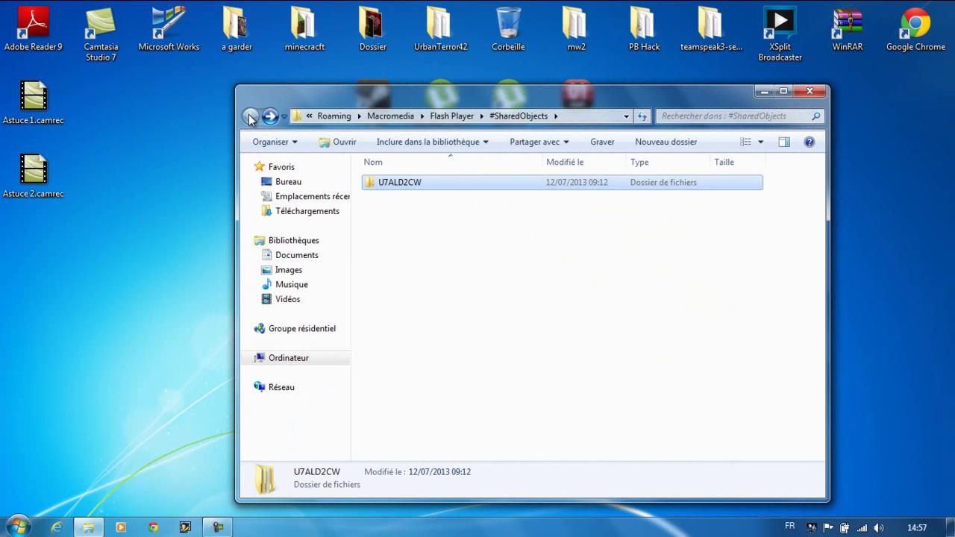
double_click(397, 187)
click(416, 182)
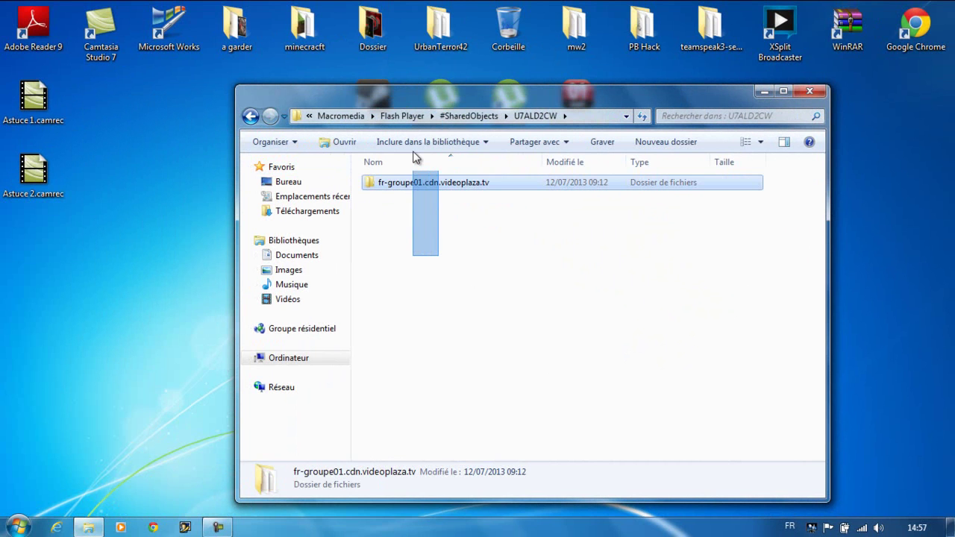
key(Delete)
key(Return)
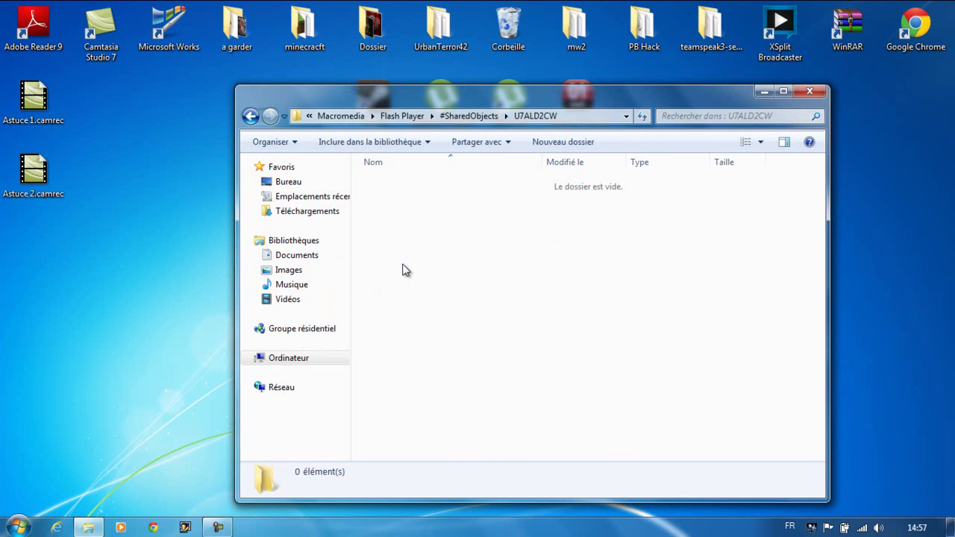
Step: Return to the #SharedObjects folder and close its Explorer window
drag(305, 113, 295, 128)
click(240, 132)
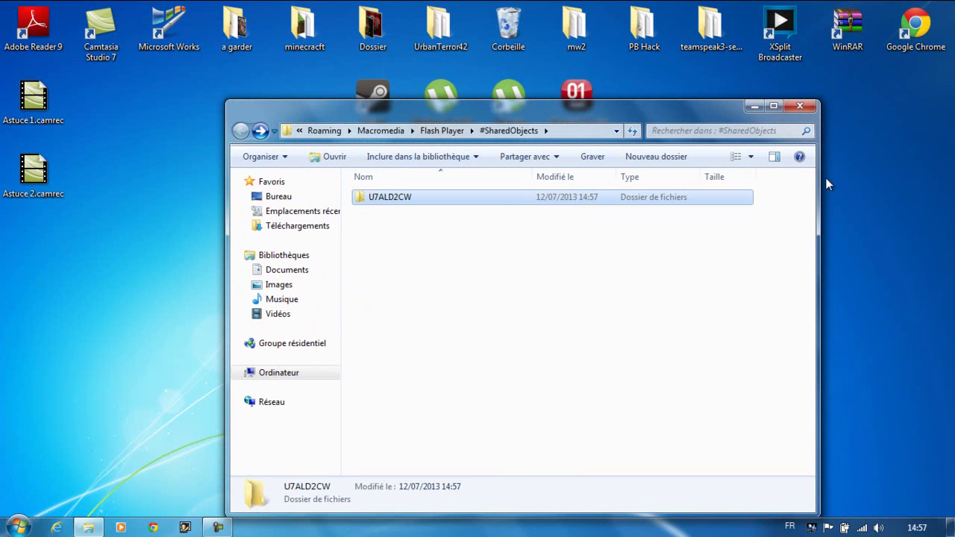
click(802, 105)
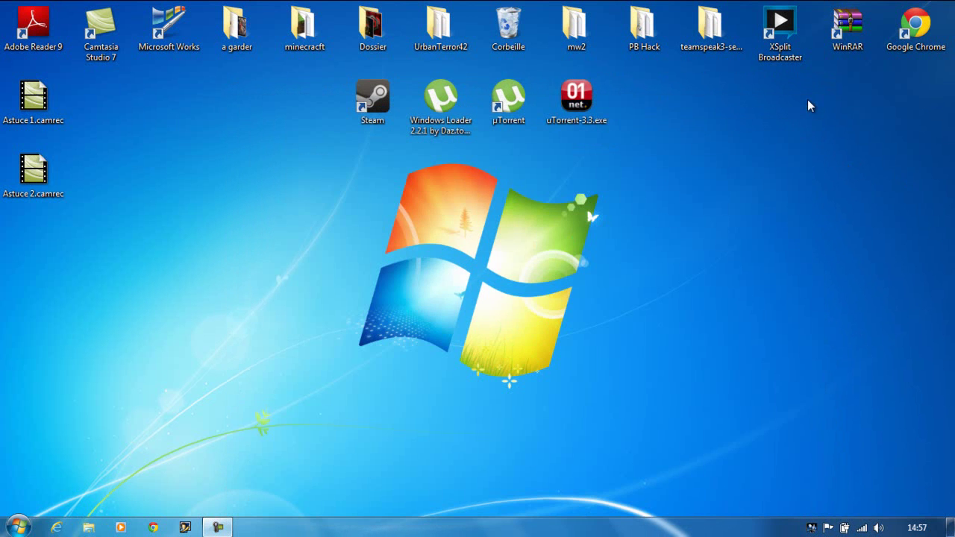
Step: Empty the Recycle Bin (Corbeille) on the desktop and confirm the permanent deletion
right_click(498, 43)
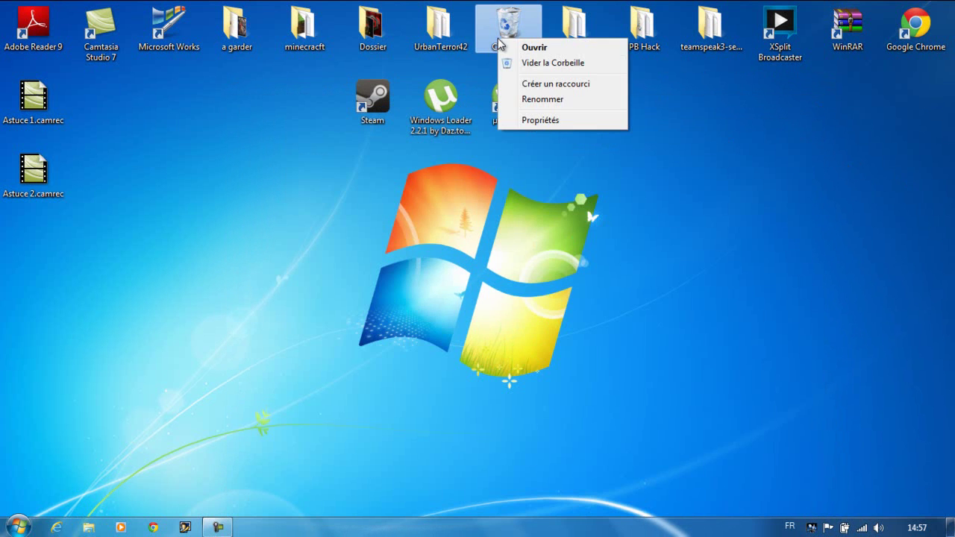
click(523, 62)
click(527, 323)
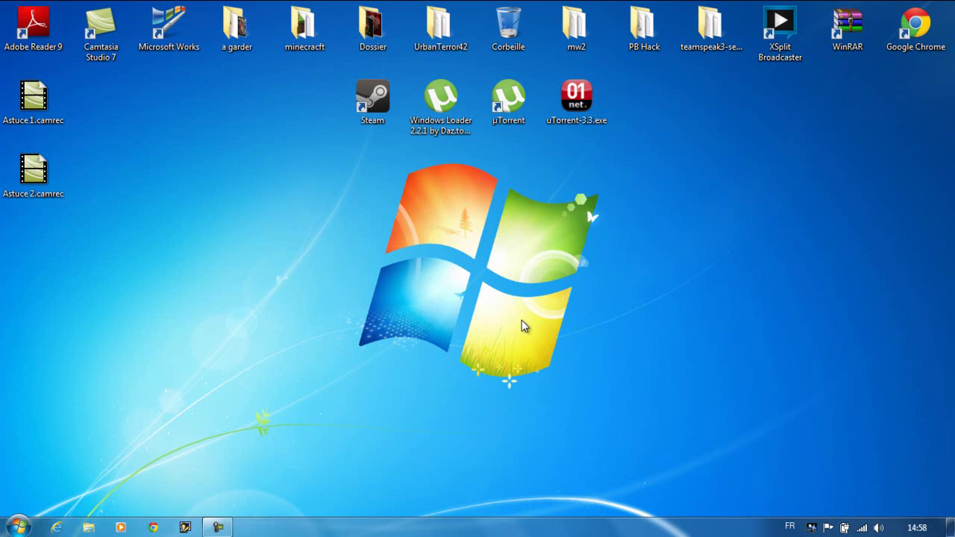
click(217, 527)
drag(440, 413, 435, 338)
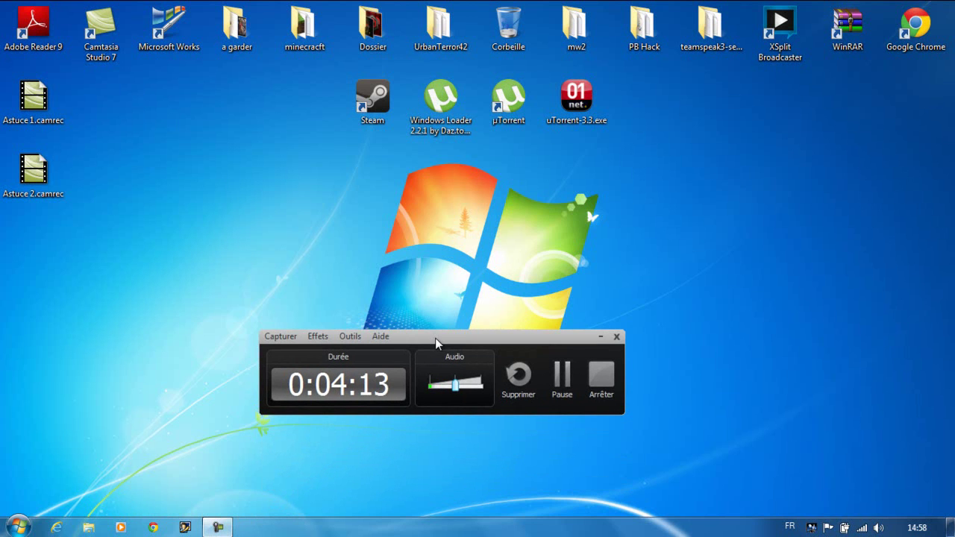